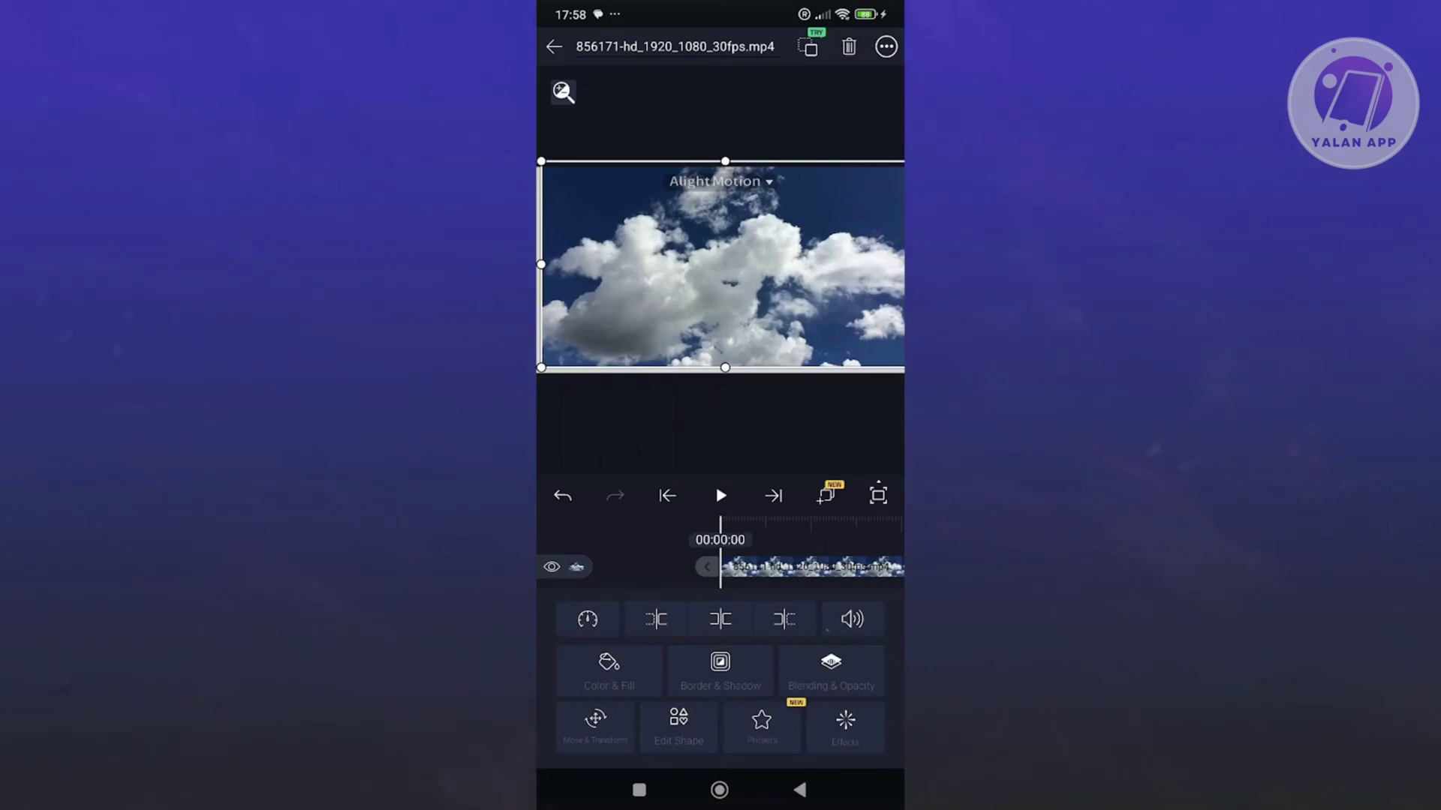
Step: Exit the Alight Motion cloud-clip project to the phone's home screen
left_click(719, 790)
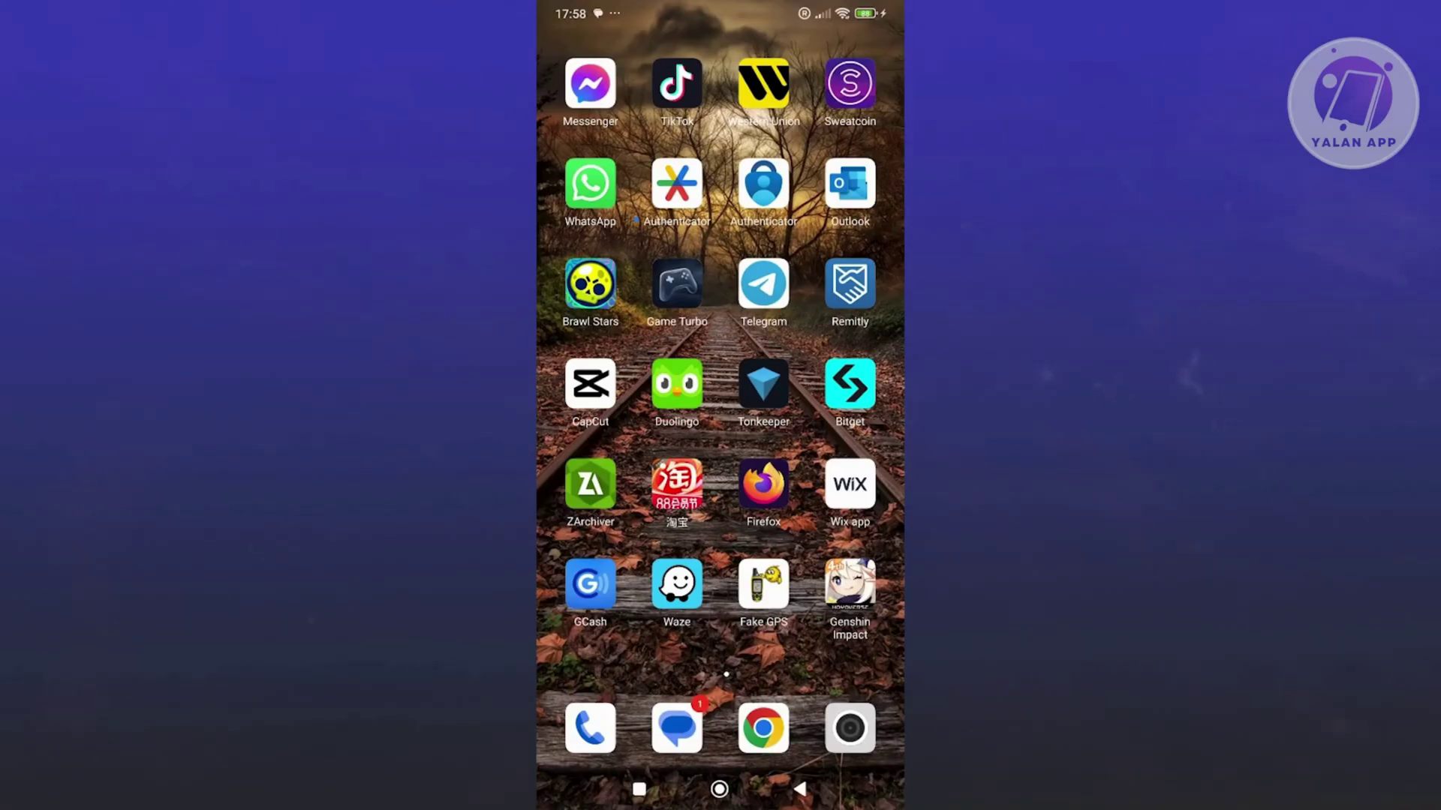
Step: Create a new CapCut project with the 00:07 notebook-writing video
left_click(590, 383)
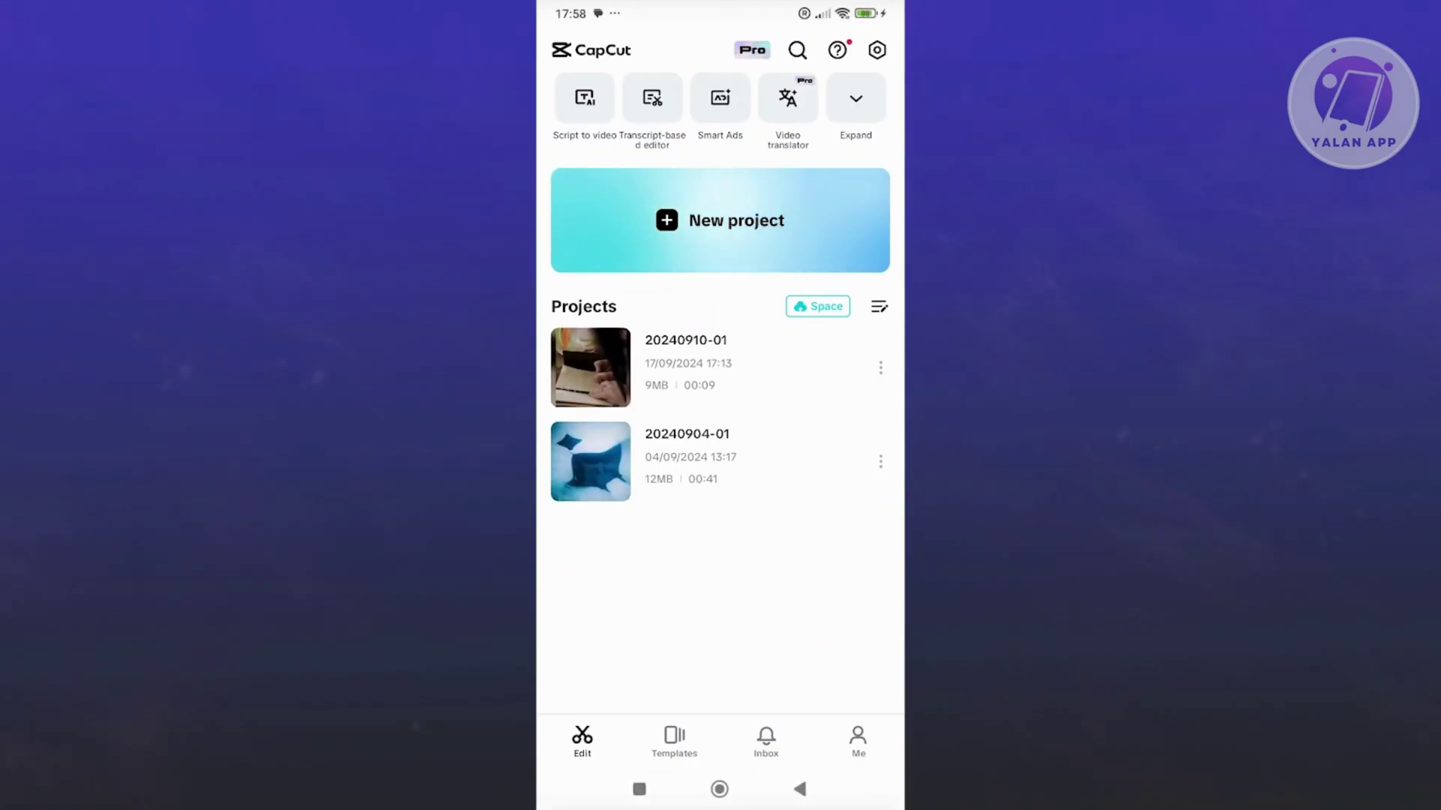
left_click(720, 220)
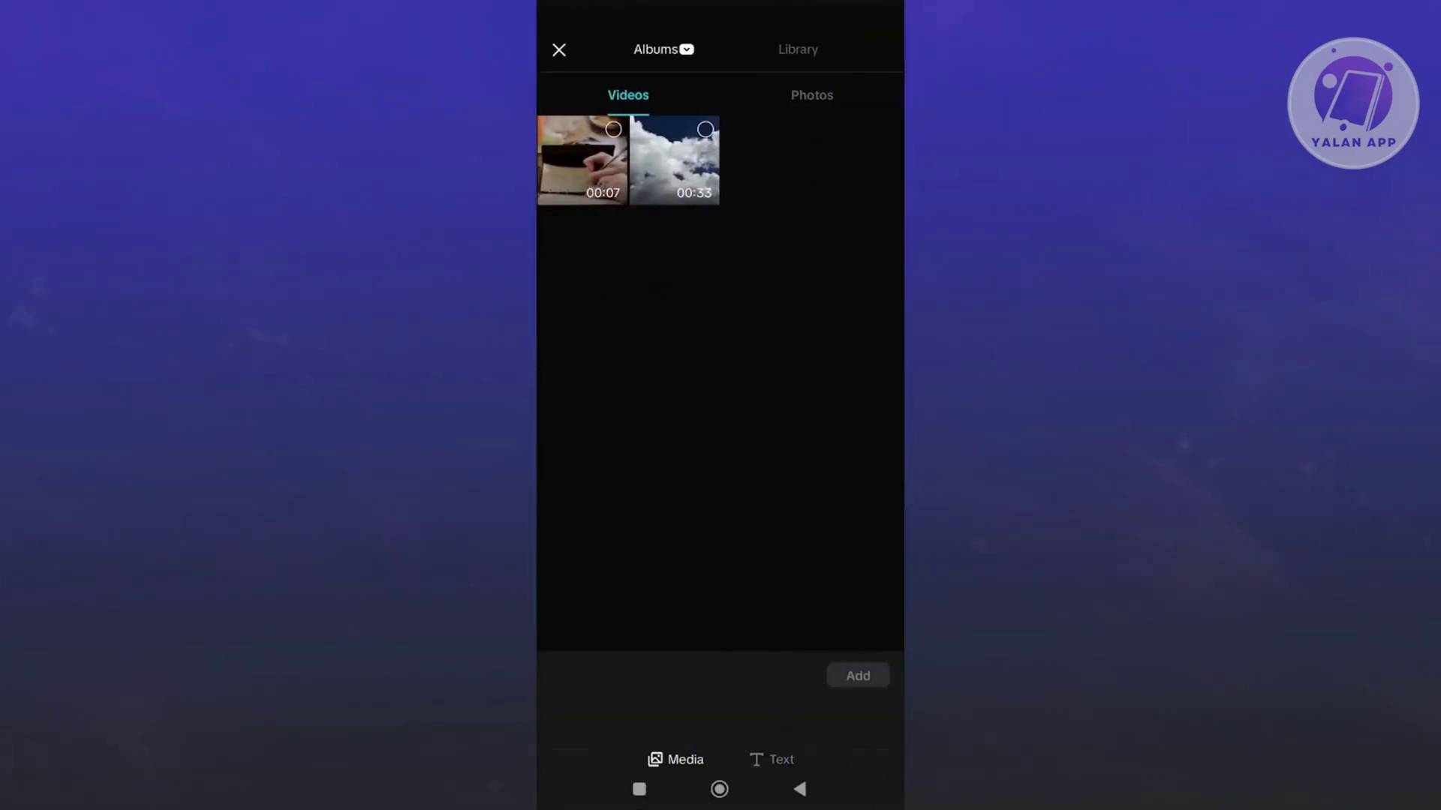
left_click(614, 129)
left_click(858, 676)
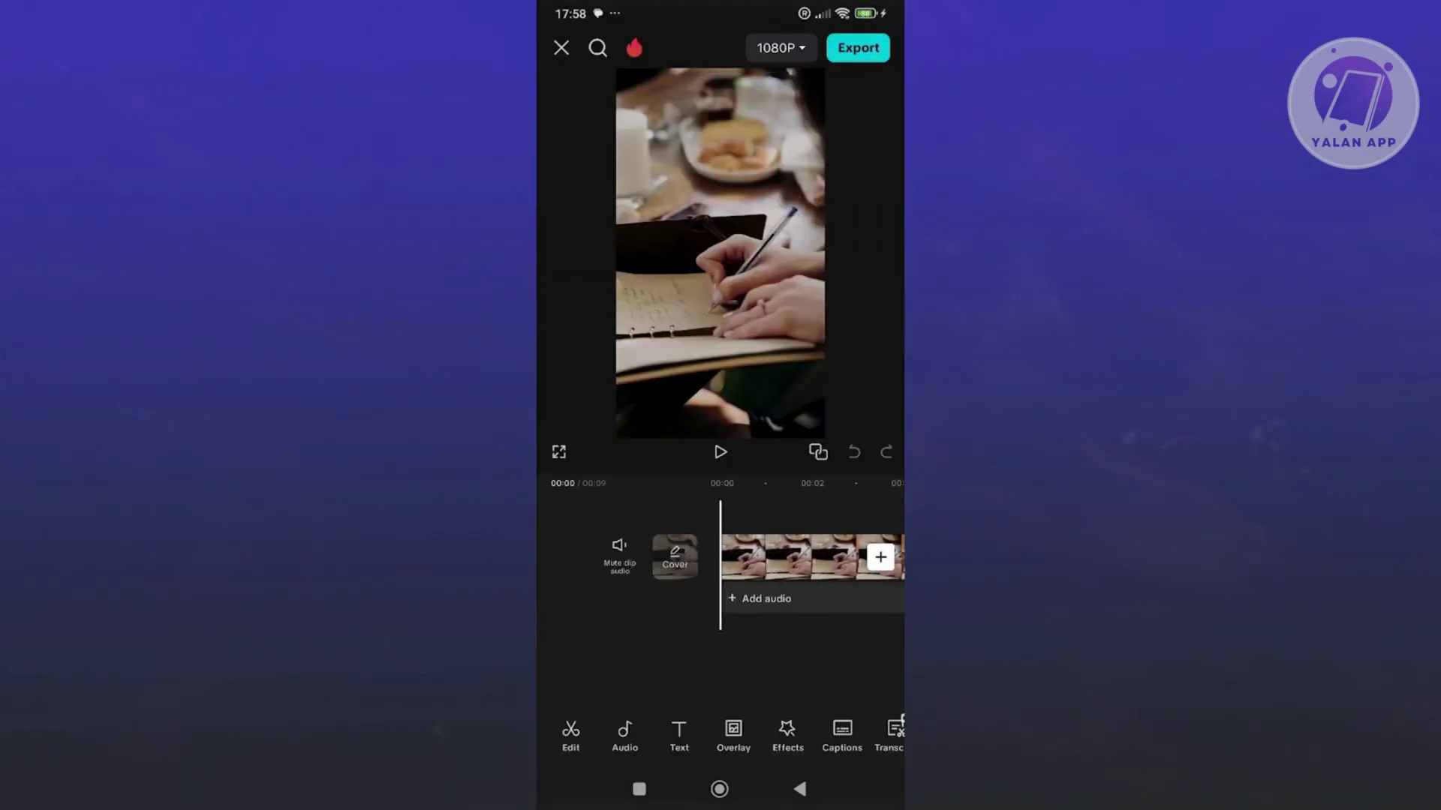
left_click_drag(810, 558, 712, 558)
Step: Apply Reverse to the writing clip on the CapCut timeline
left_click(777, 558)
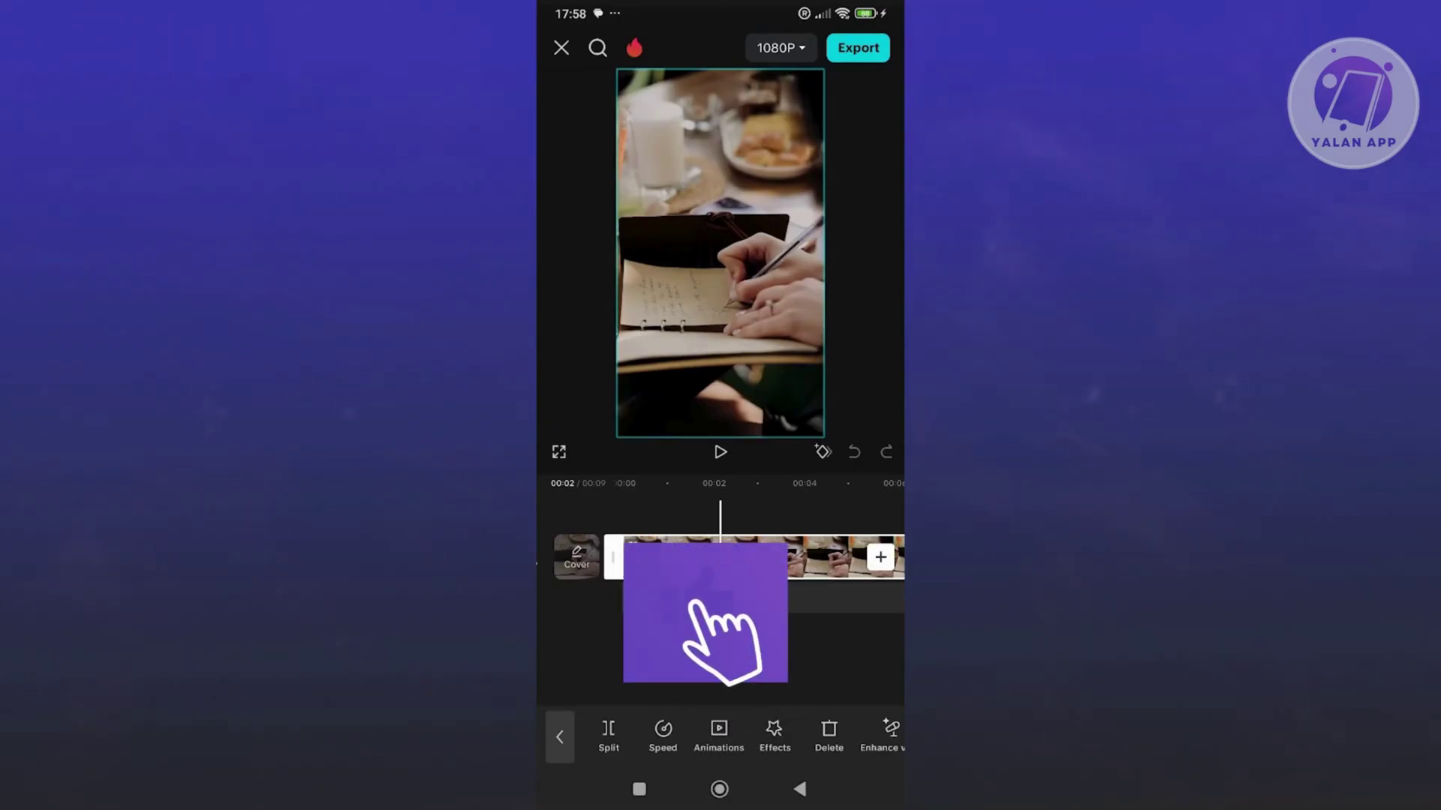
left_click_drag(834, 734, 631, 734)
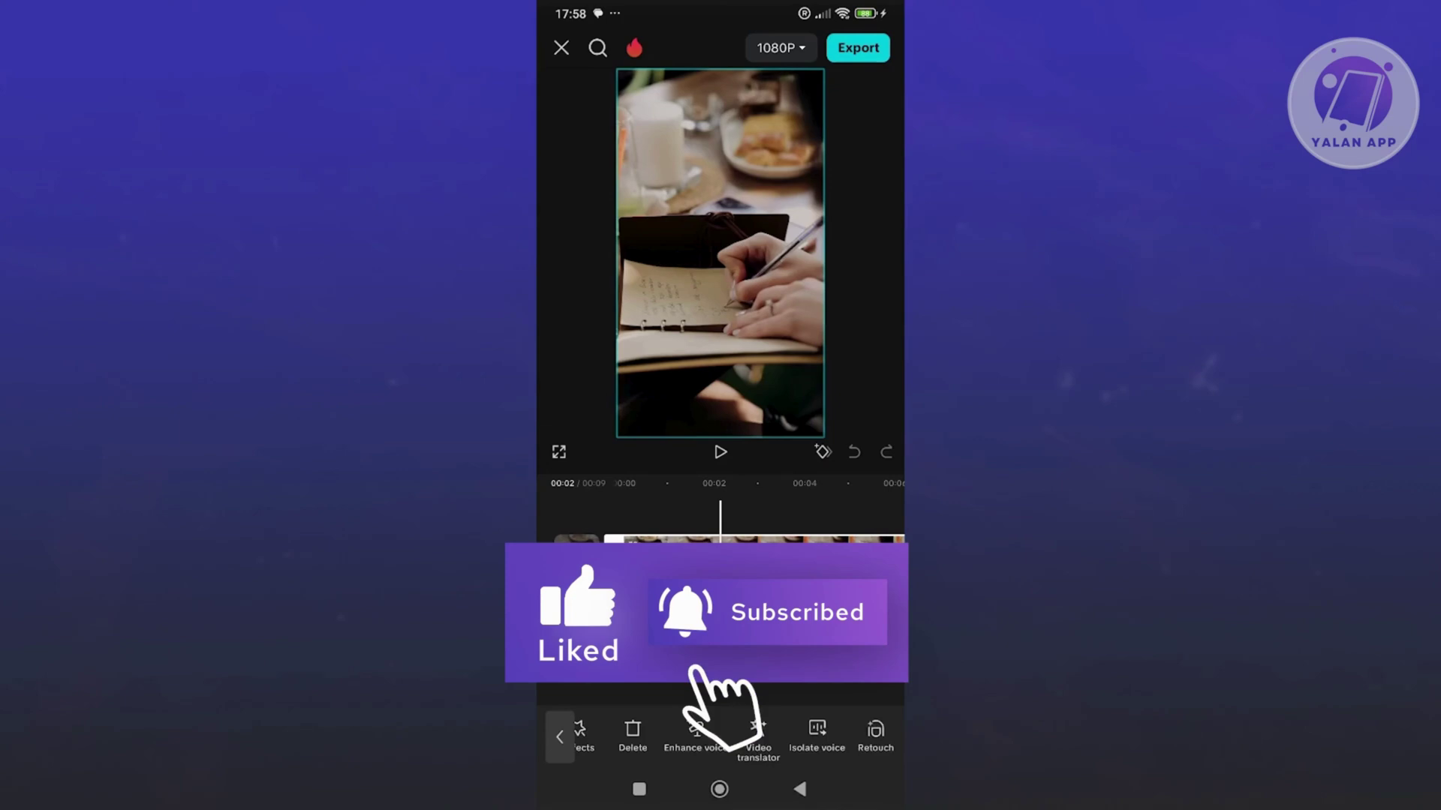
left_click_drag(833, 734, 630, 734)
left_click_drag(834, 734, 653, 734)
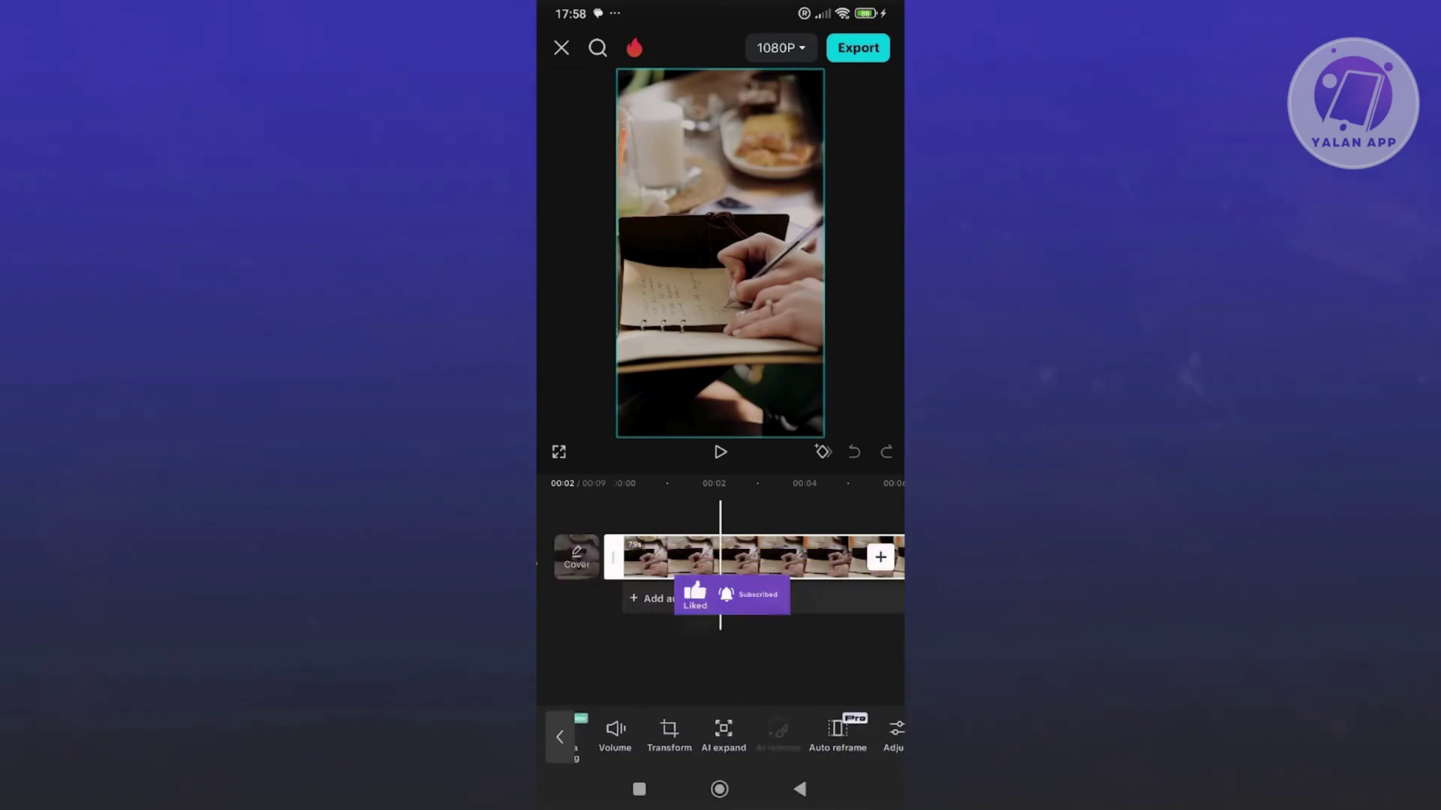
left_click_drag(833, 734, 675, 734)
left_click_drag(833, 734, 642, 734)
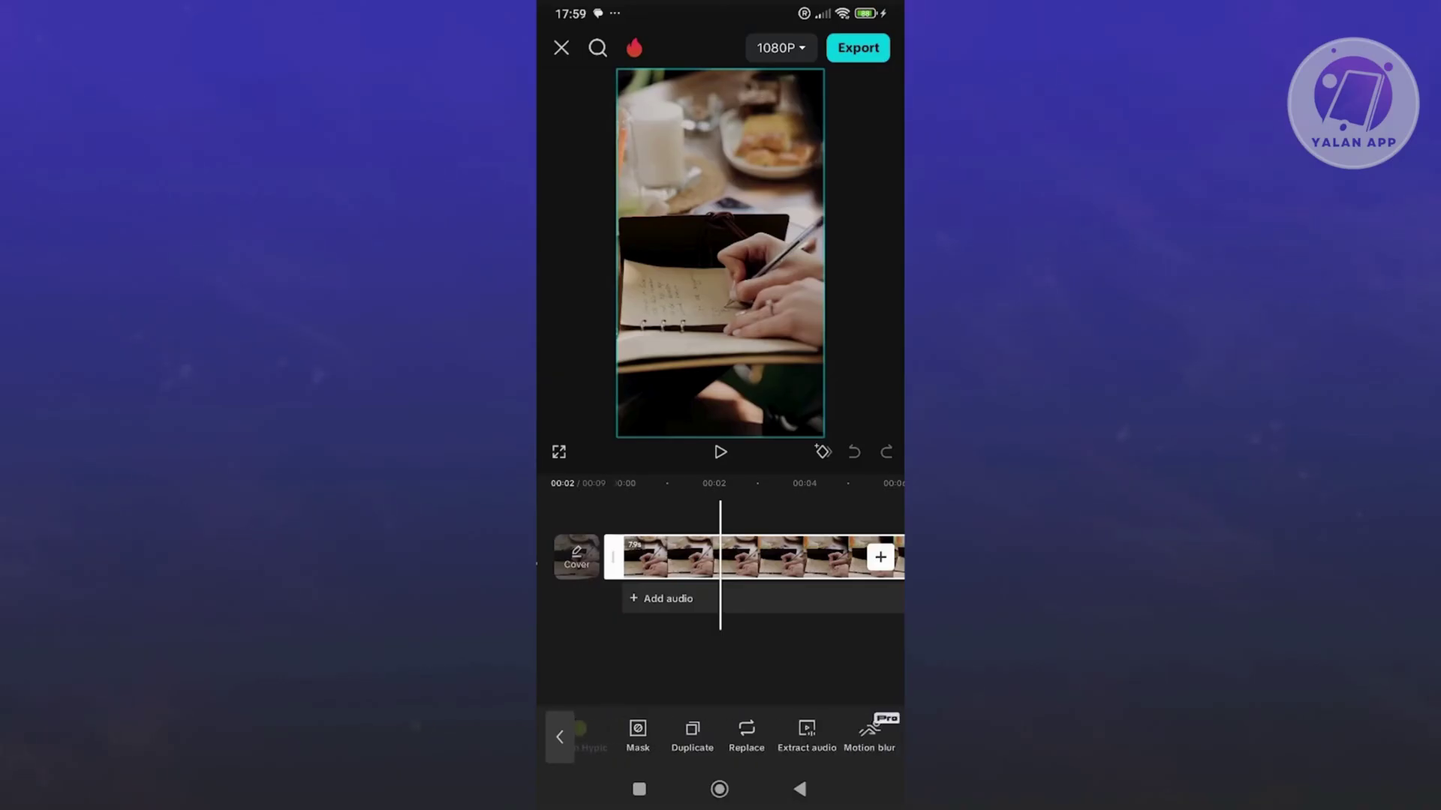
left_click_drag(833, 734, 731, 735)
mouse_move(833, 734)
left_mouse_down()
mouse_move(676, 734)
mouse_move(766, 734)
left_mouse_up()
left_click_drag(675, 734, 845, 734)
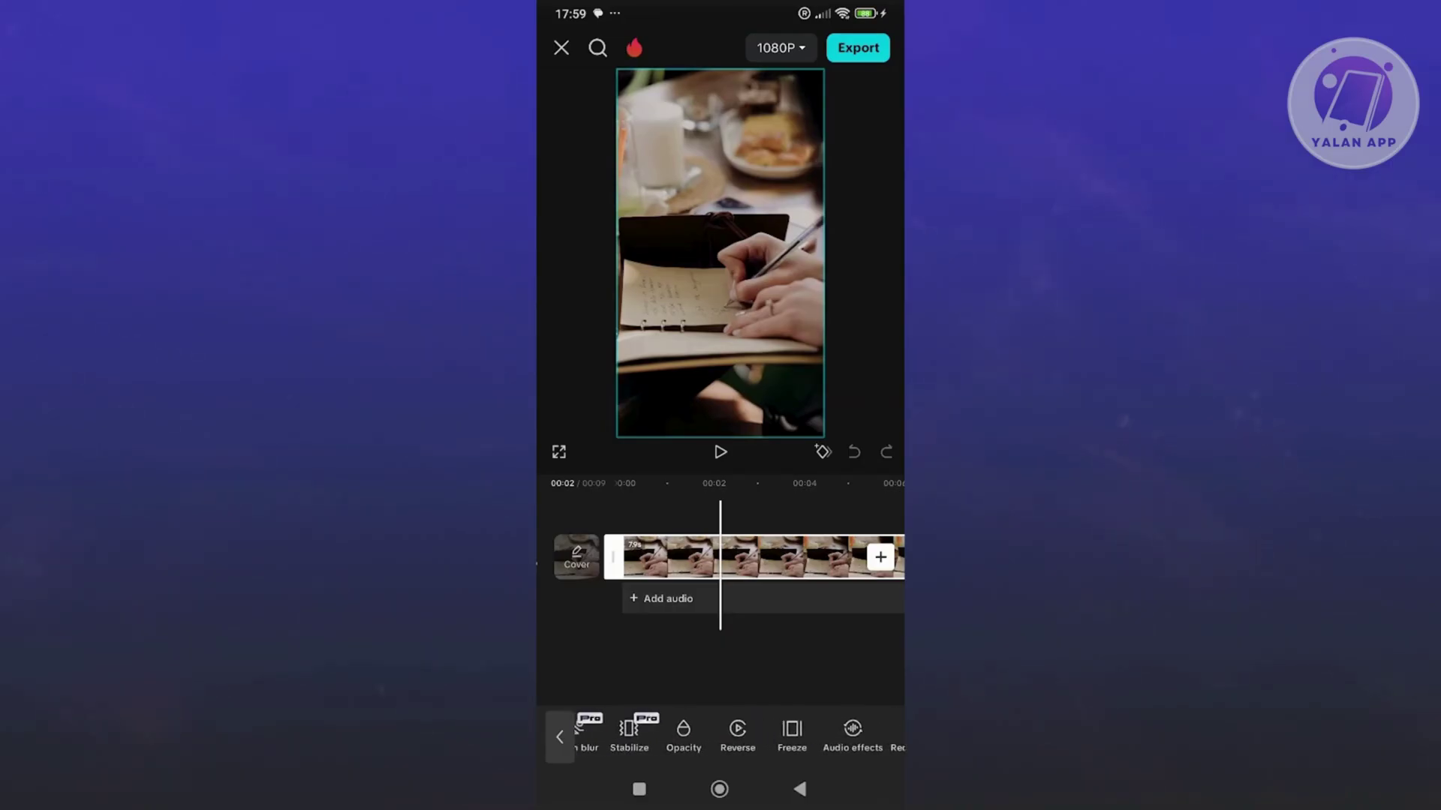
left_click(737, 735)
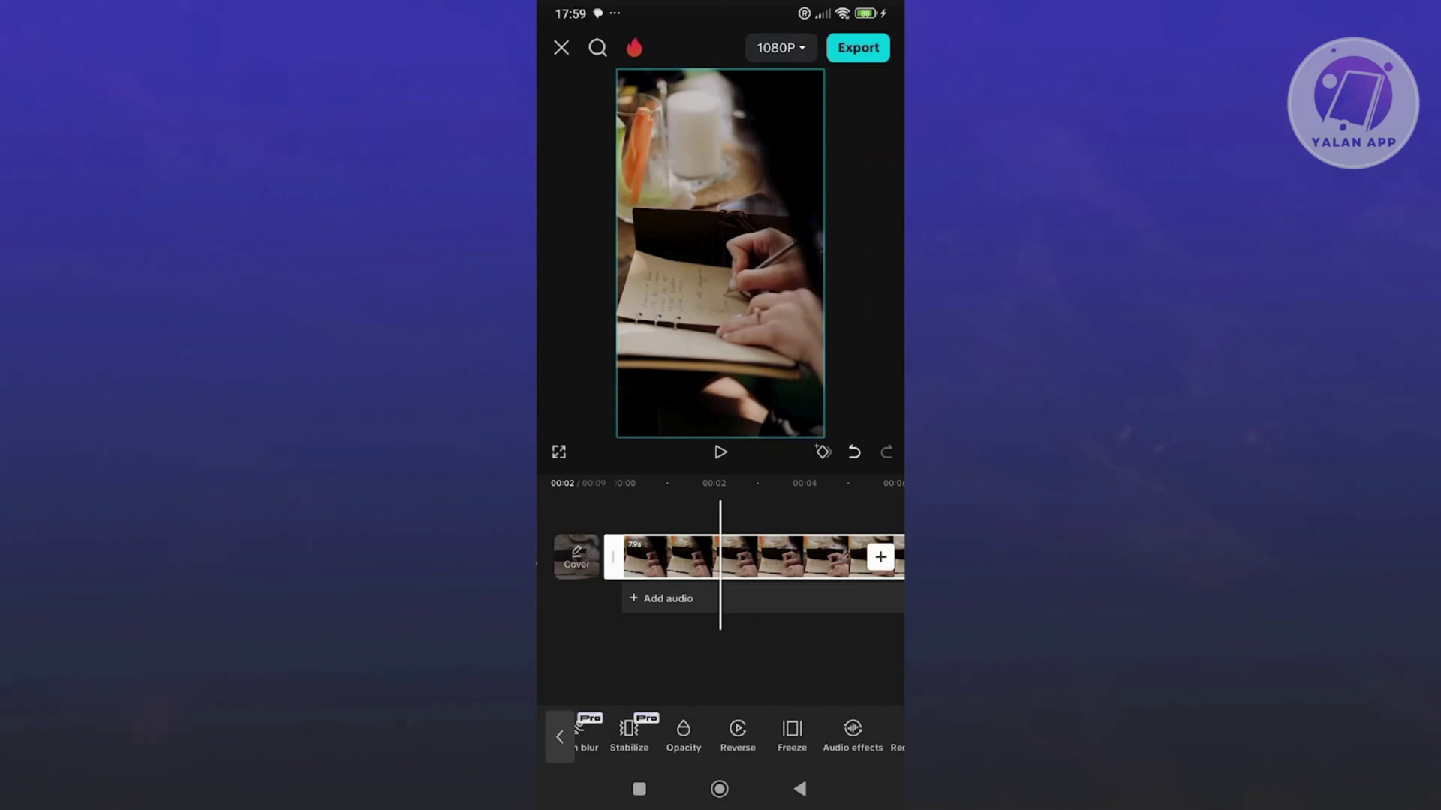
Step: Export the reversed CapCut video and show the recent apps
left_click(858, 47)
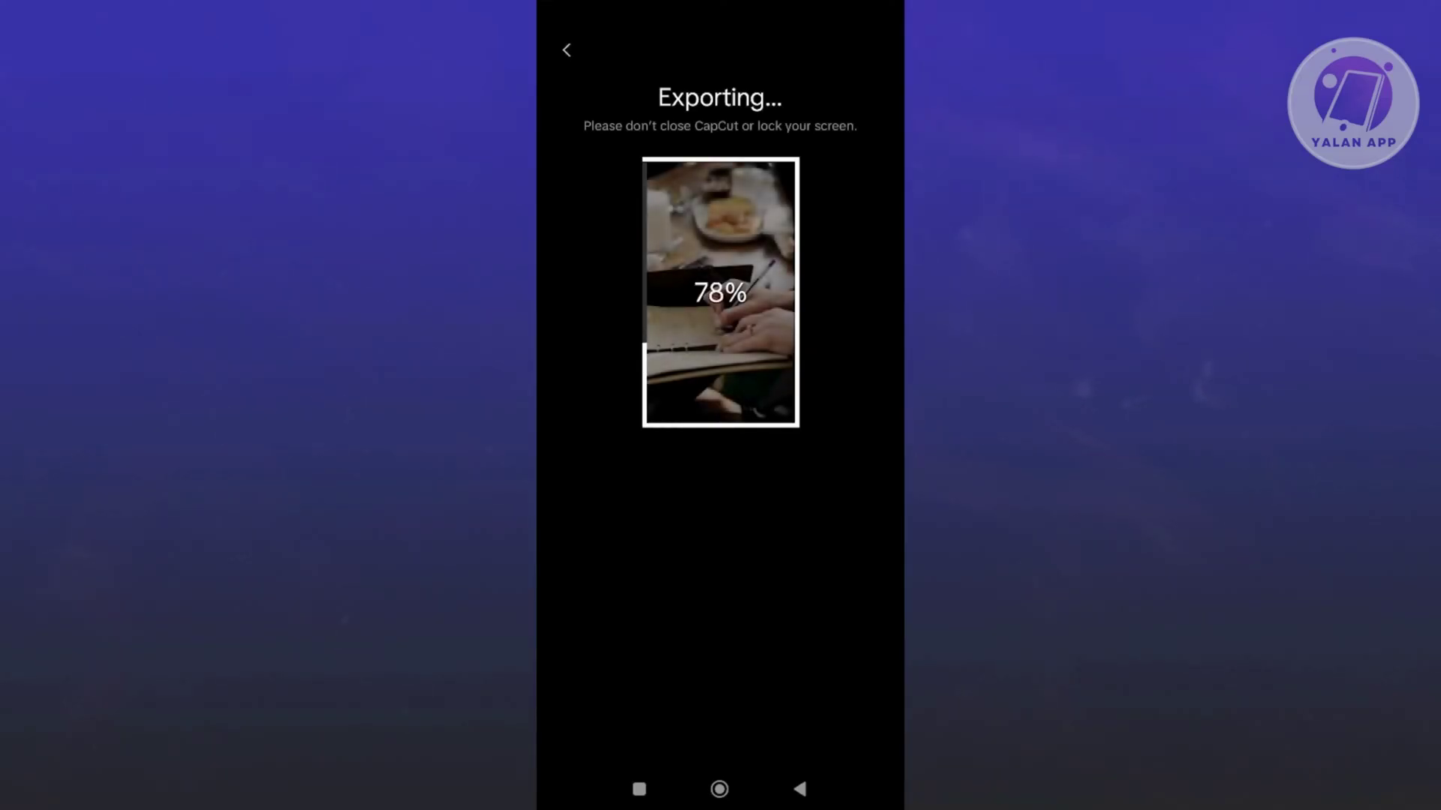
left_click(639, 789)
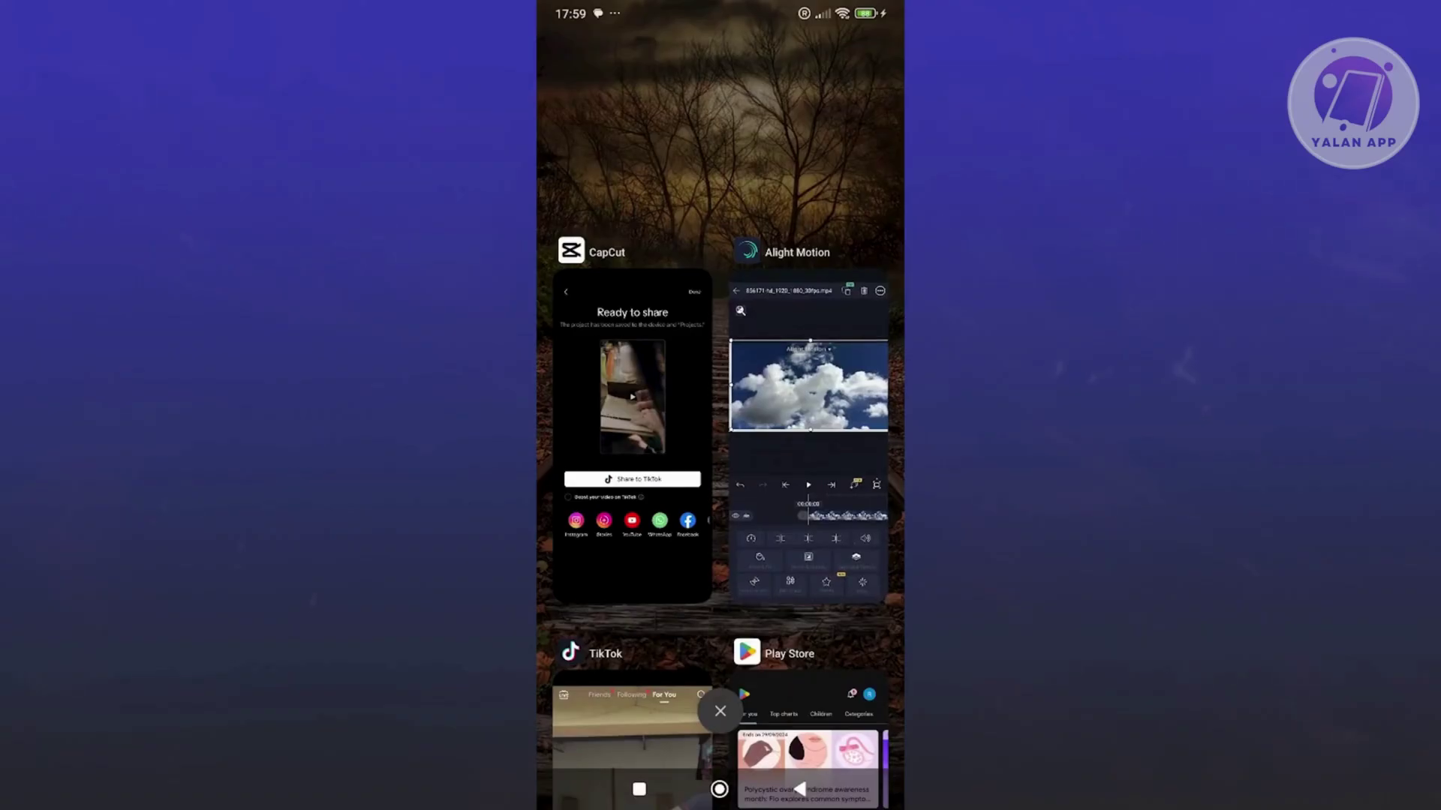
Step: Back in Alight Motion, import the exported reversed video from Media as a layer over the clouds
left_click(804, 428)
key("Escape")
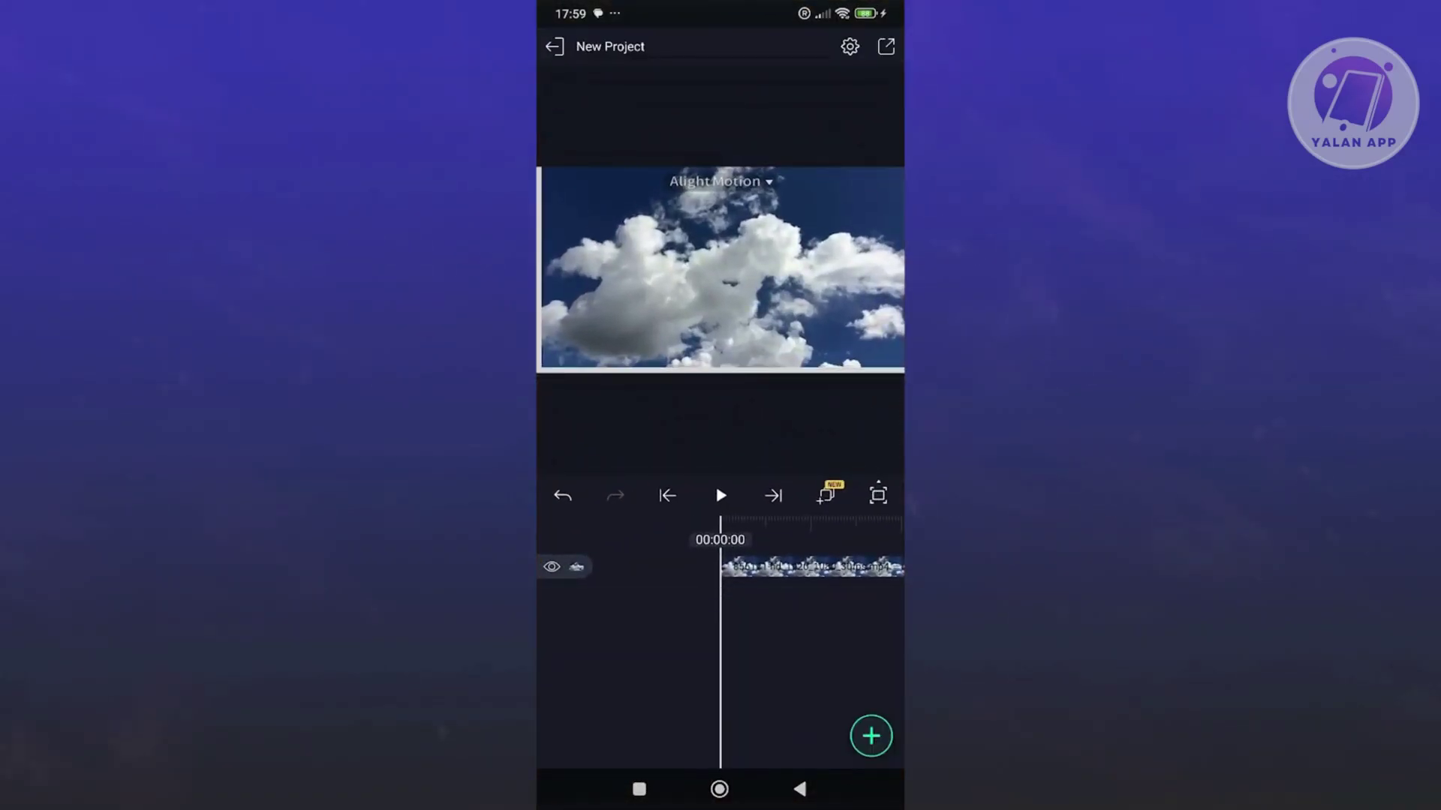
left_click_drag(855, 566, 630, 566)
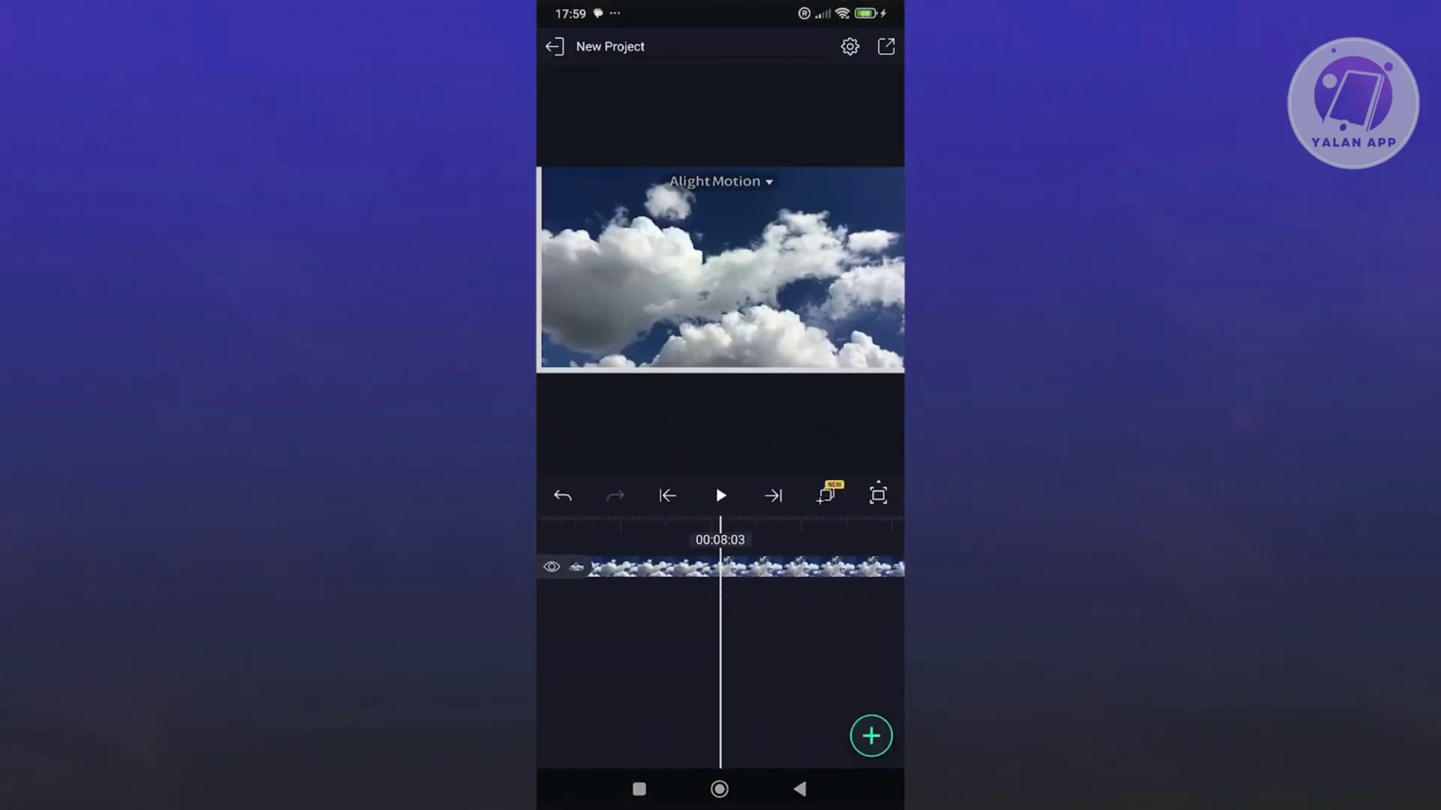
left_click(870, 736)
left_click(634, 566)
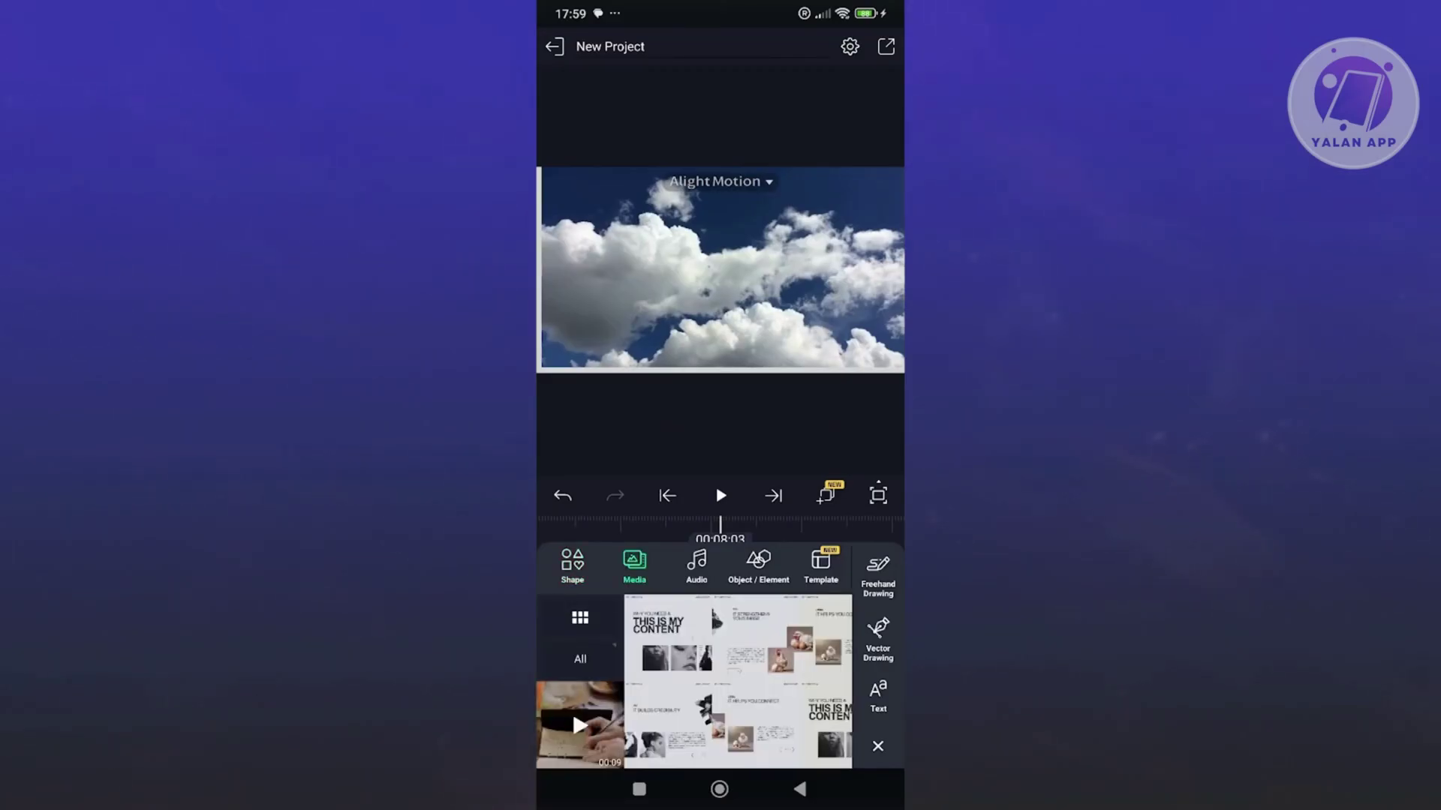
left_click(579, 723)
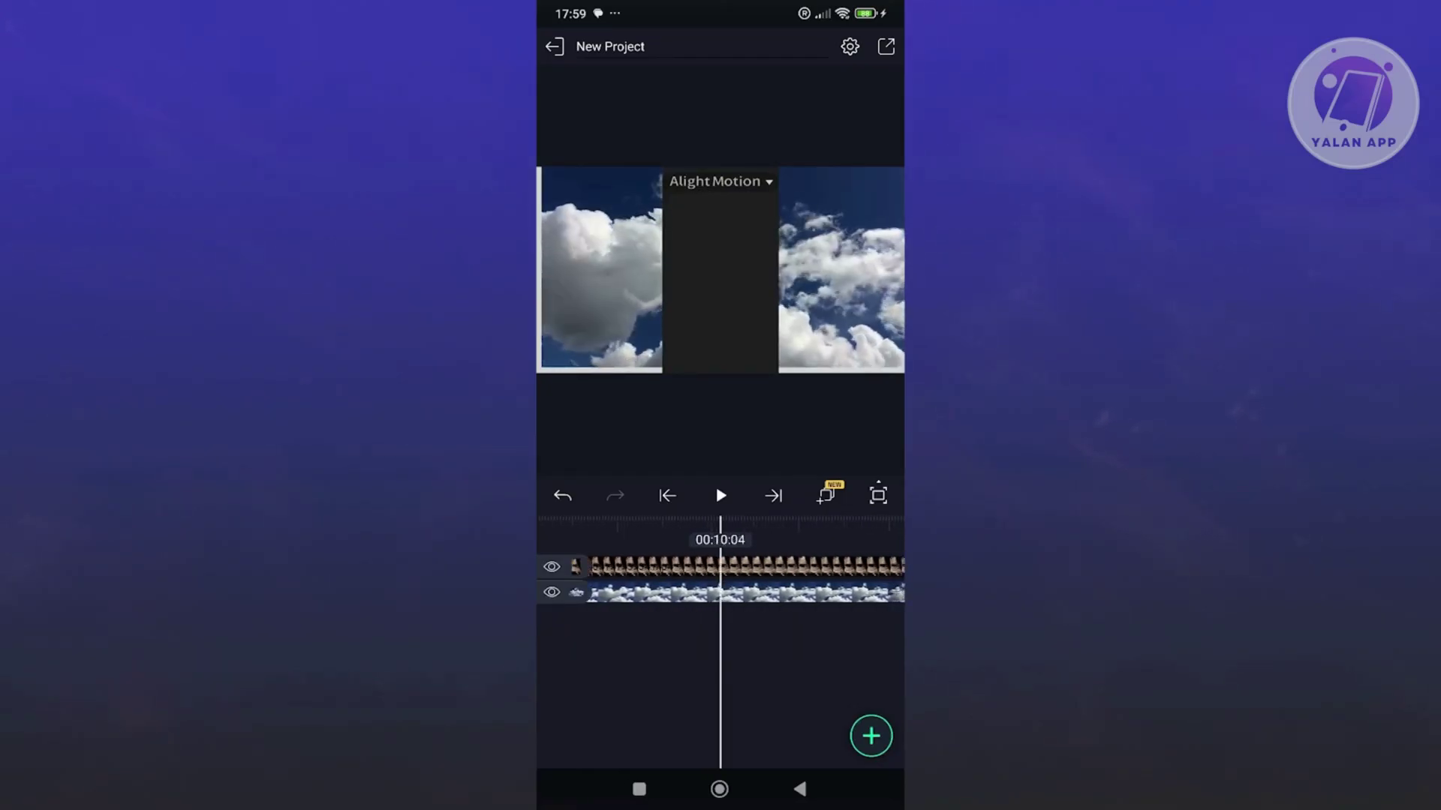
Step: Nudge the reversed video layer slightly right and preview the composition
left_click(788, 567)
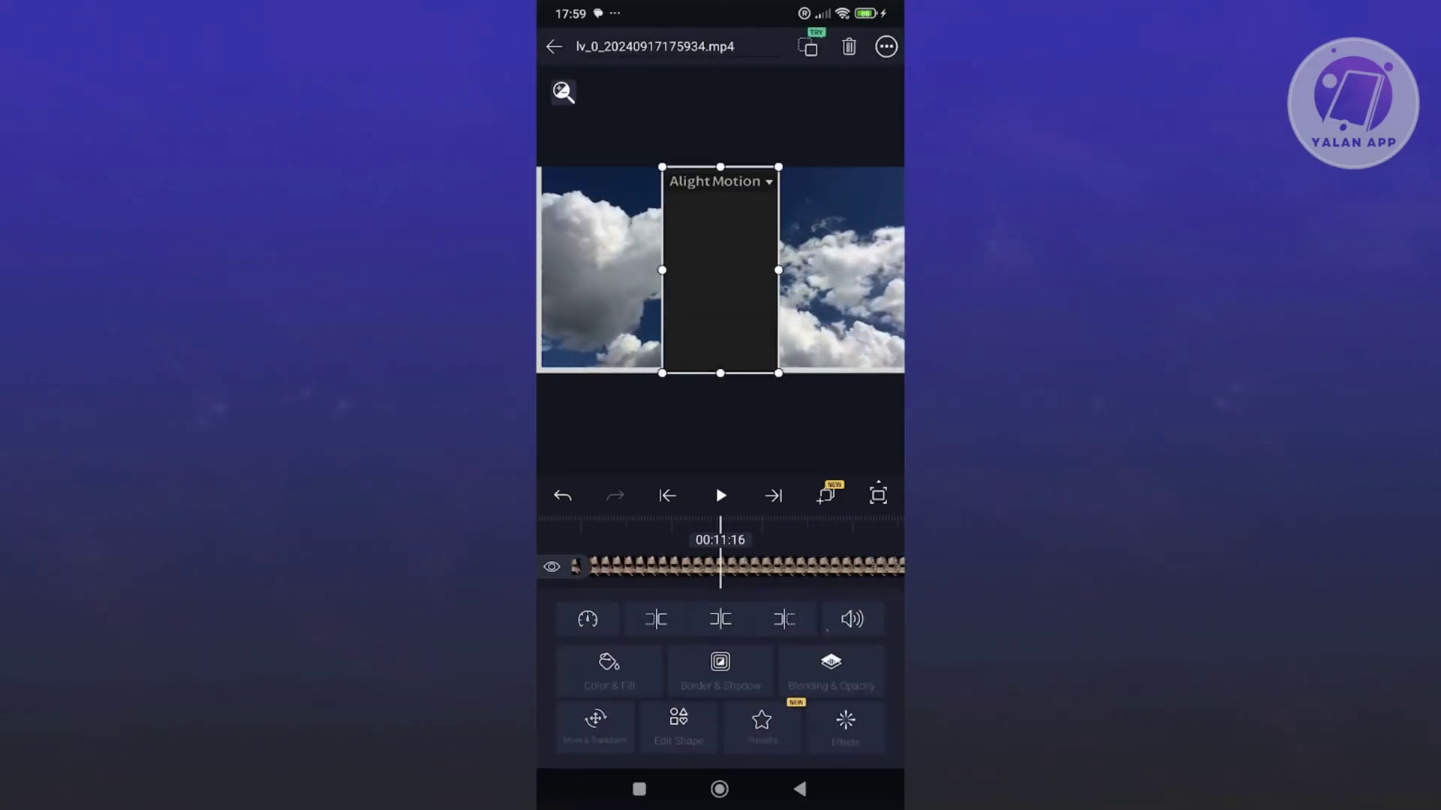
left_click_drag(721, 270, 728, 271)
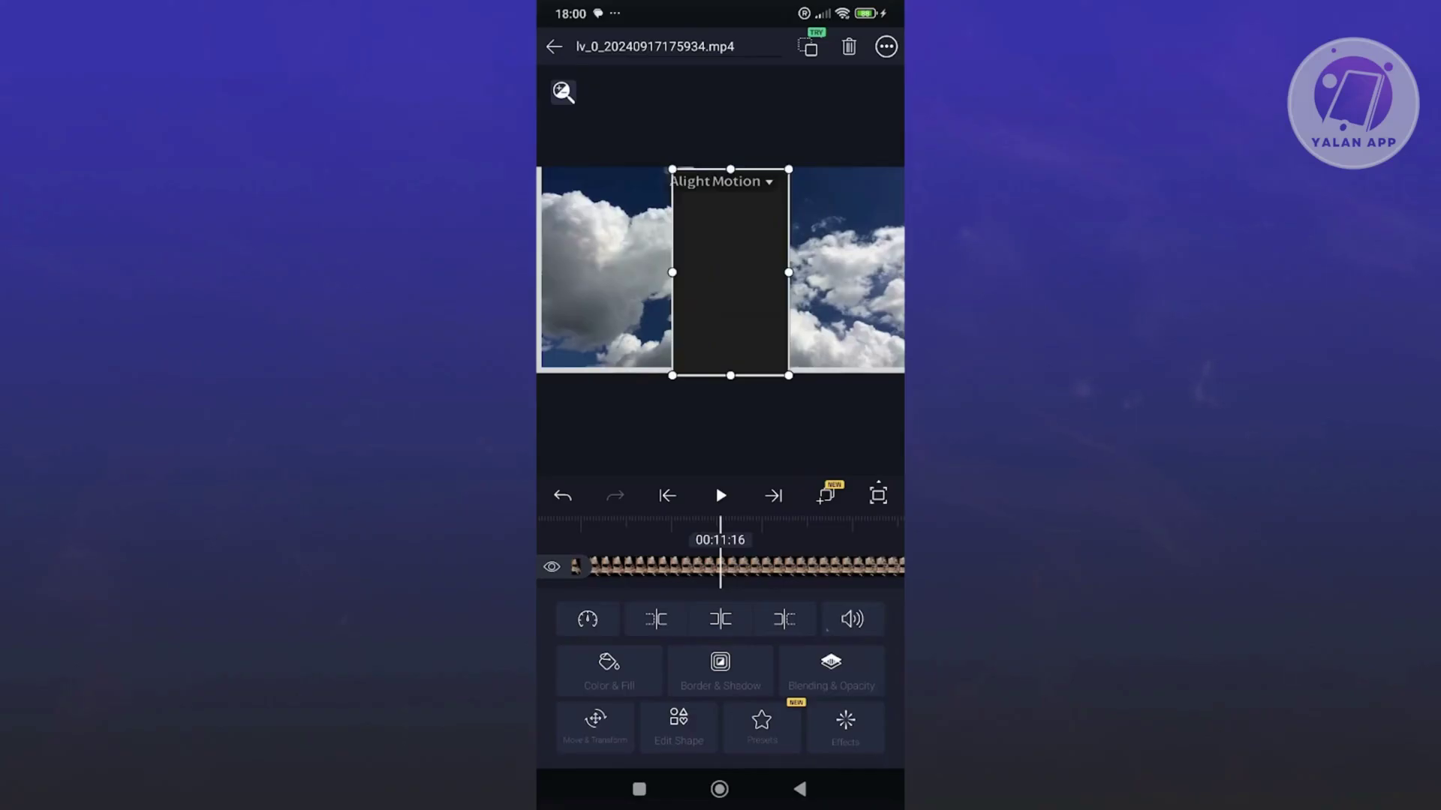
left_click(721, 496)
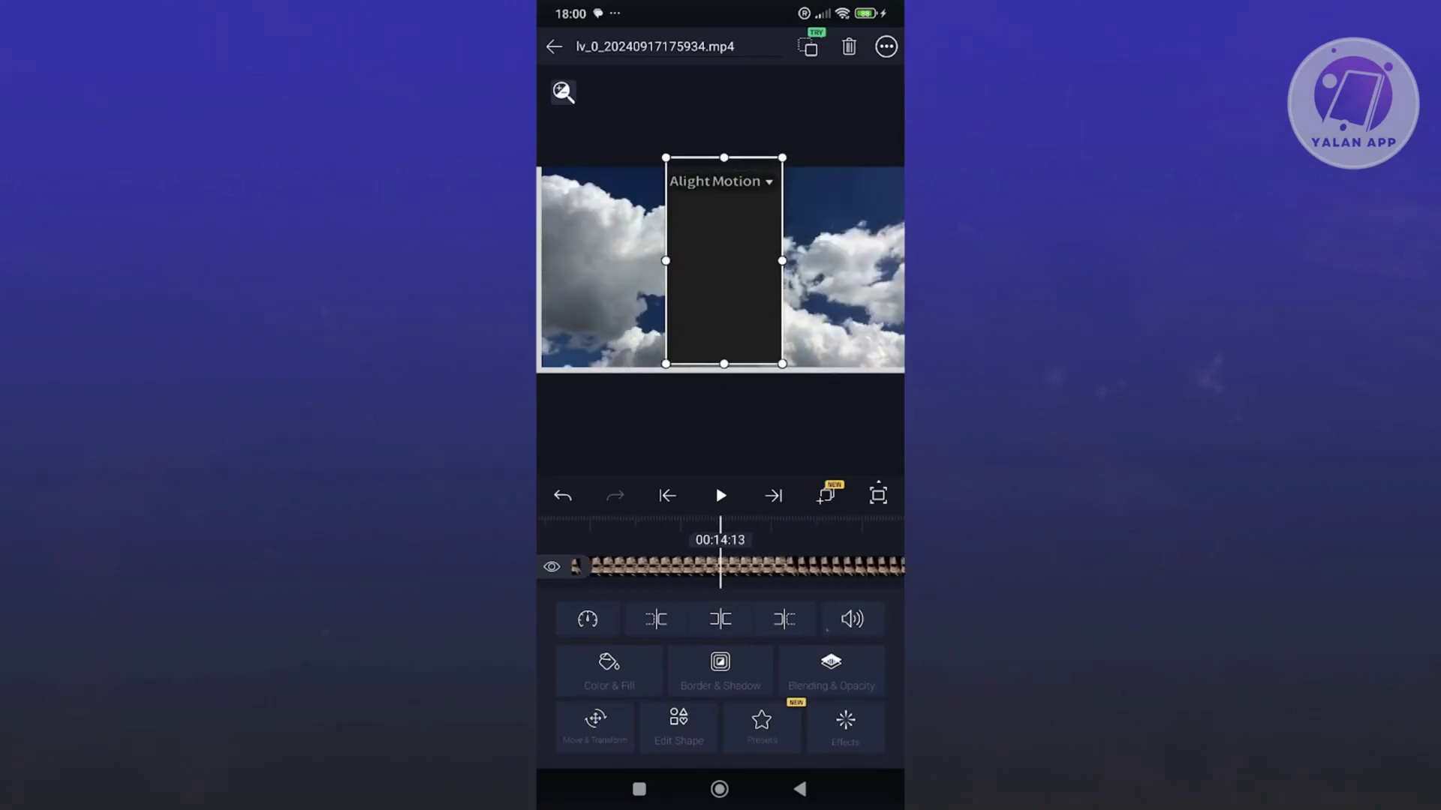
left_click(799, 788)
mouse_move(811, 653)
left_mouse_down()
mouse_move(687, 653)
mouse_move(810, 652)
left_mouse_up()
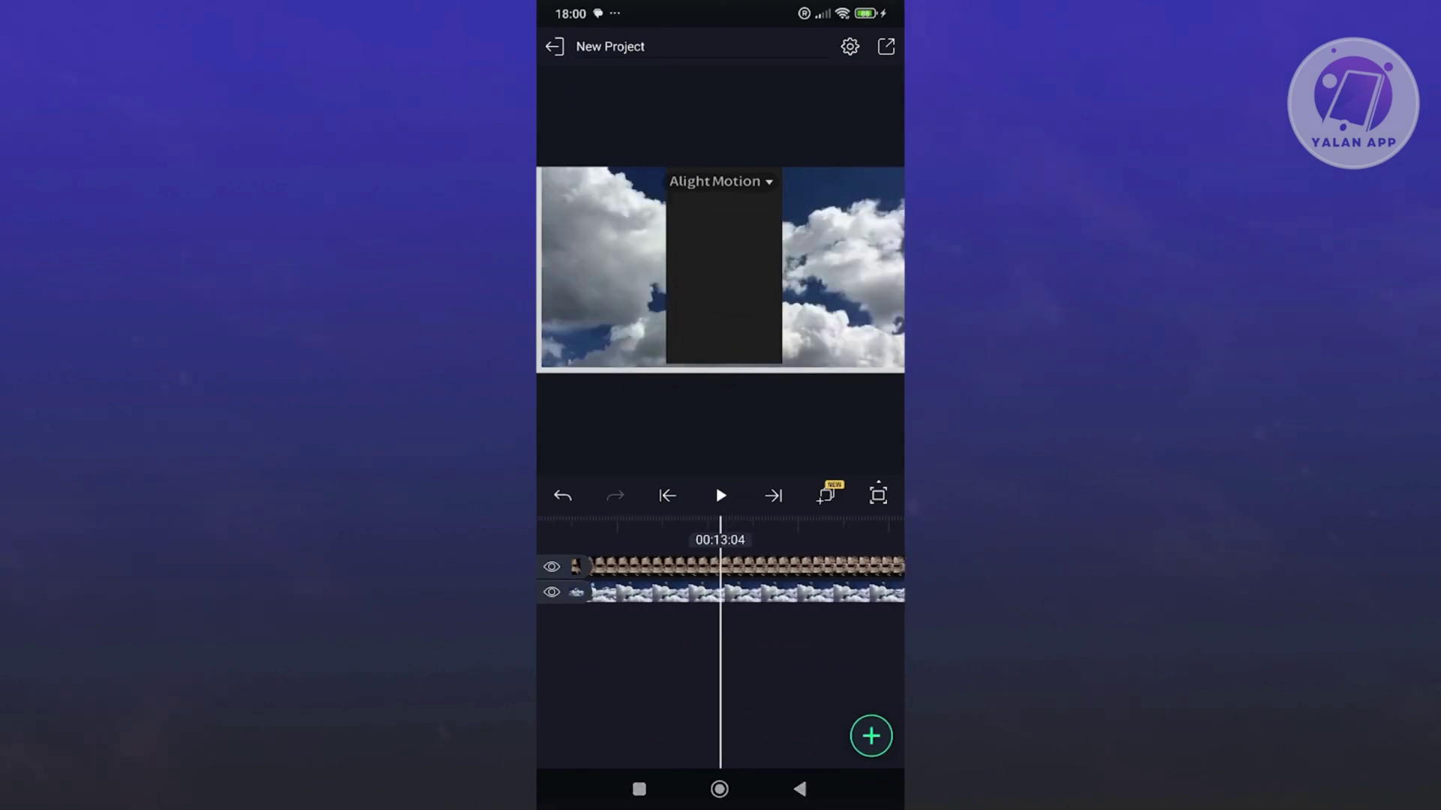
Step: Shift the reversed video layer slightly left and down in the preview
left_click(788, 566)
left_click(724, 358)
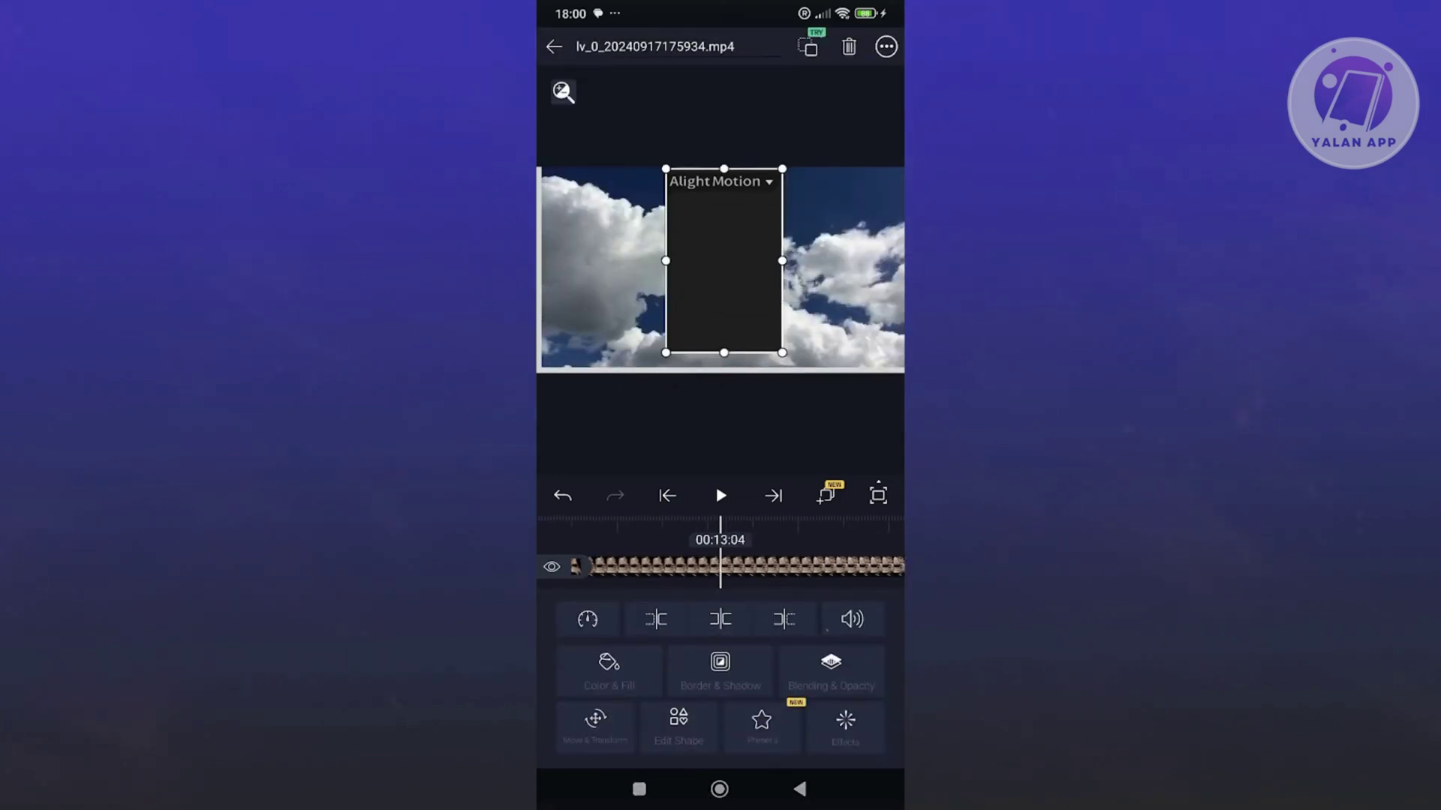
left_click_drag(724, 260, 719, 268)
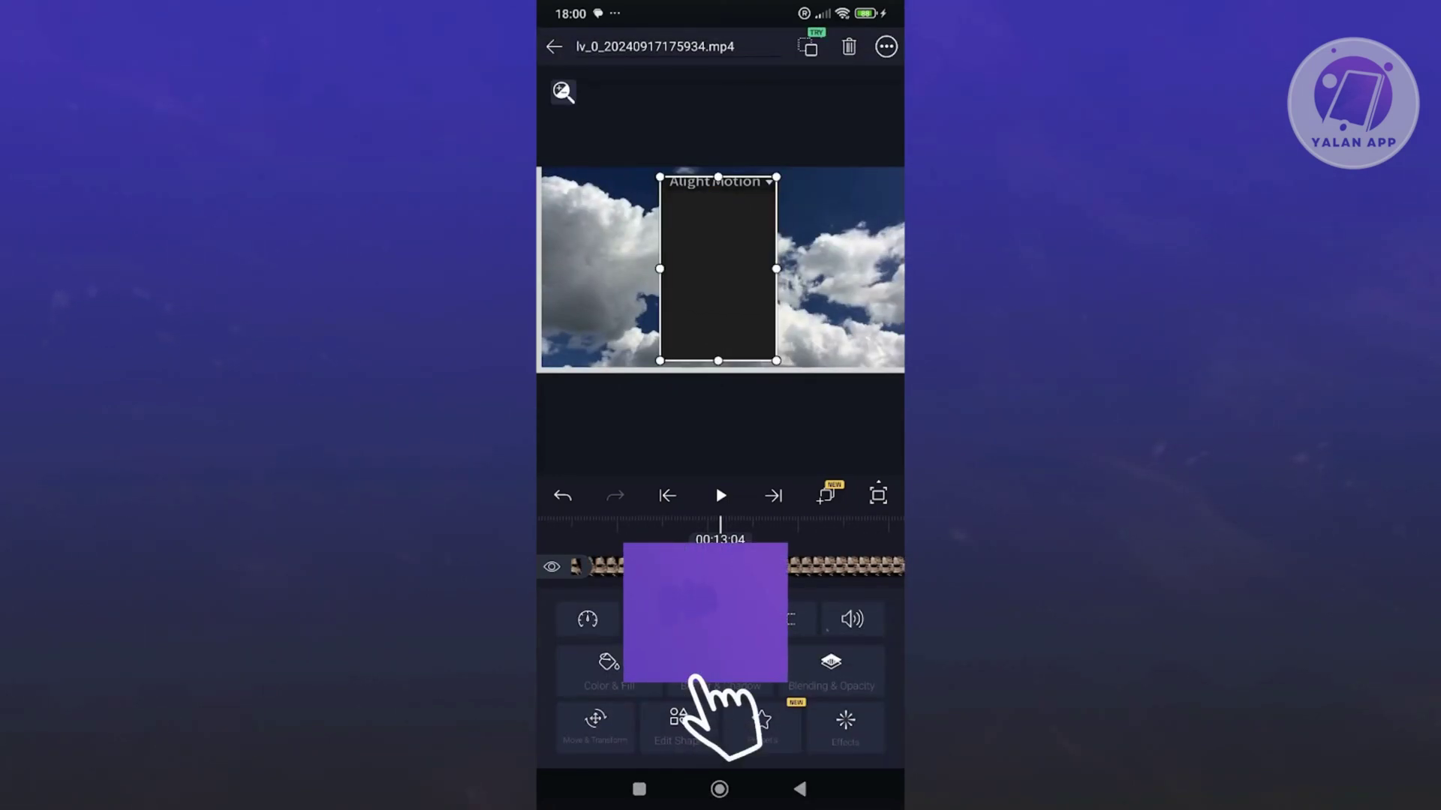